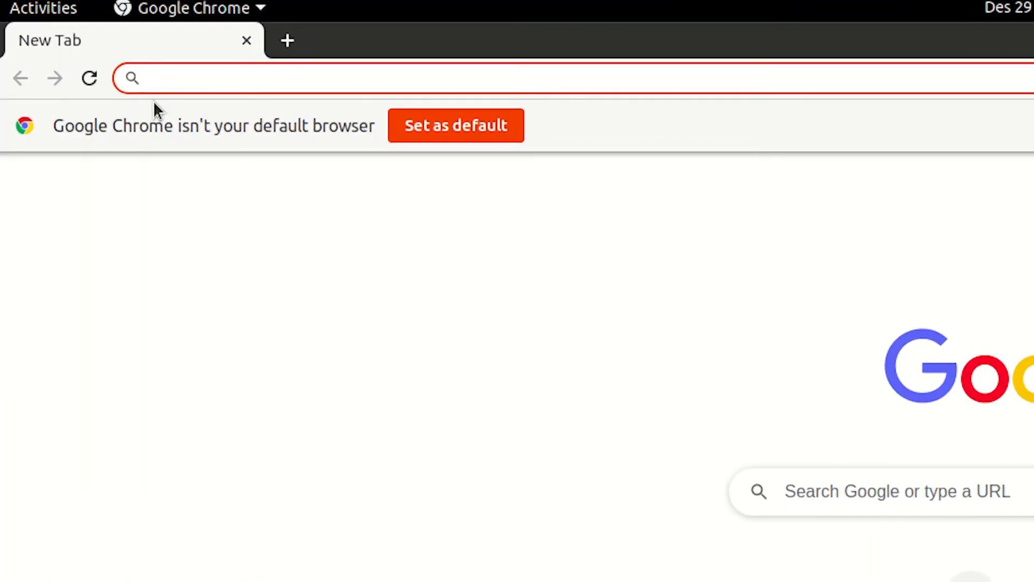
Open the gnome-look.org website
{"action": "type", "text": "gno"}
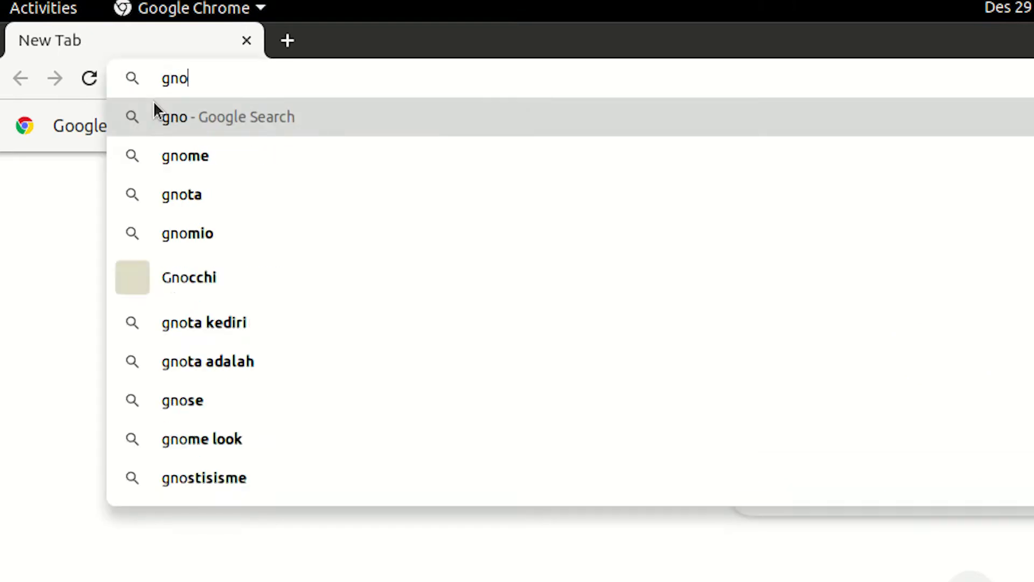
{"action": "type", "text": "me-lo"}
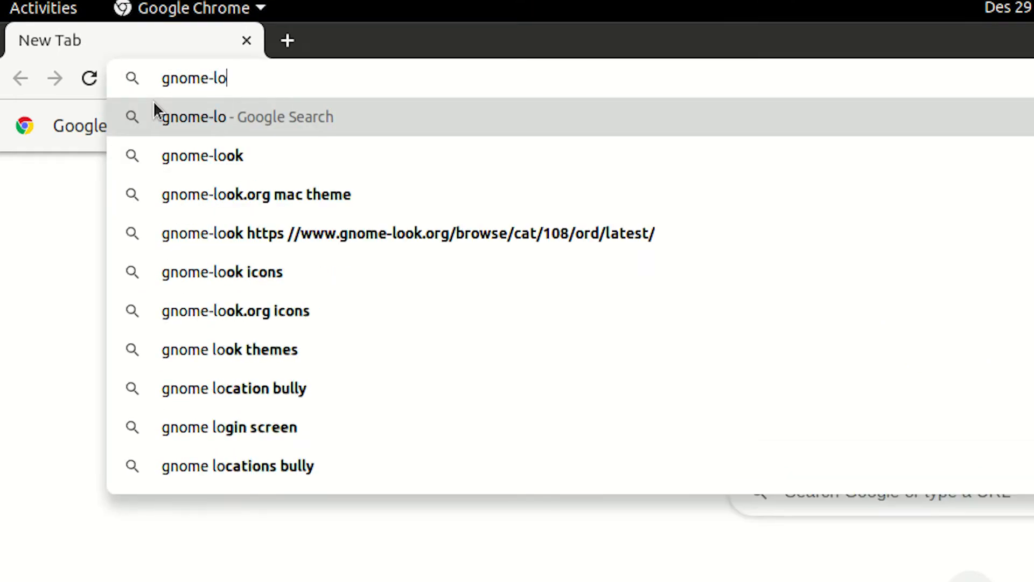
{"action": "type", "text": "ok.or"}
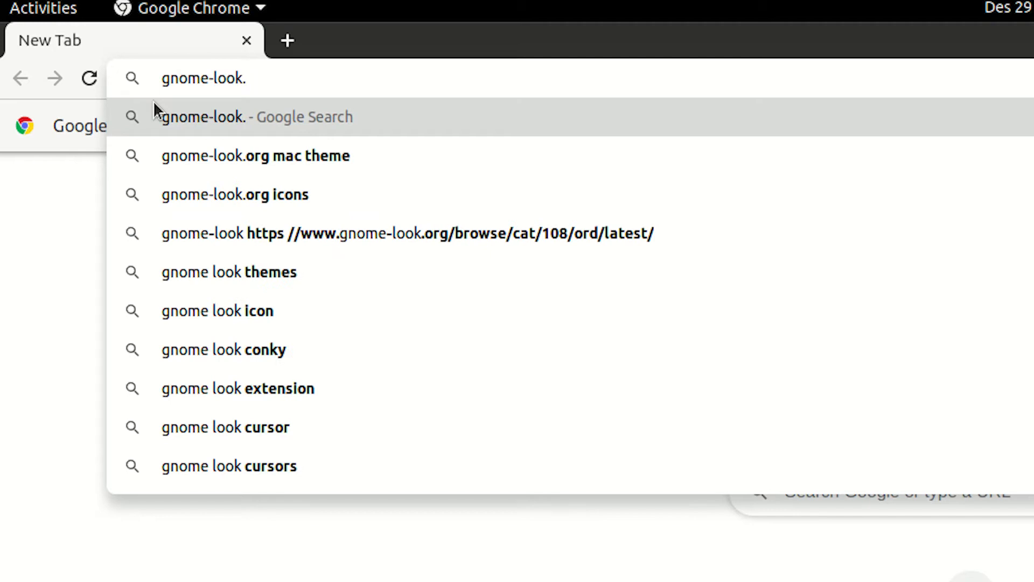
{"action": "type", "text": "g"}
{"action": "key", "text": "Return"}
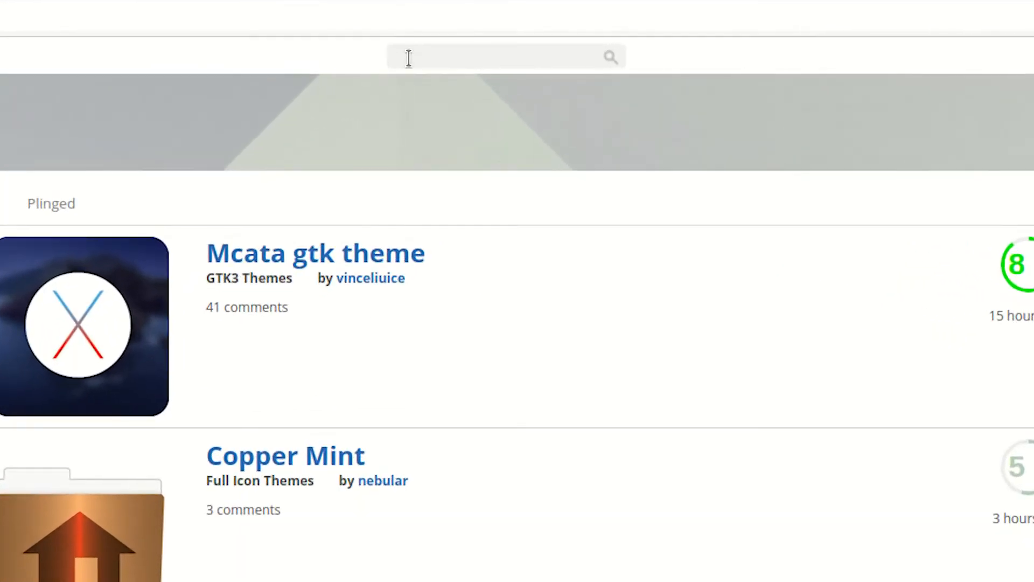
Search the site for "whitesur gtk theme" and open the WhiteSur Gtk Theme page
{"action": "left_click", "coordinate": [464, 64]}
{"action": "type", "text": "whitesur gtk theme"}
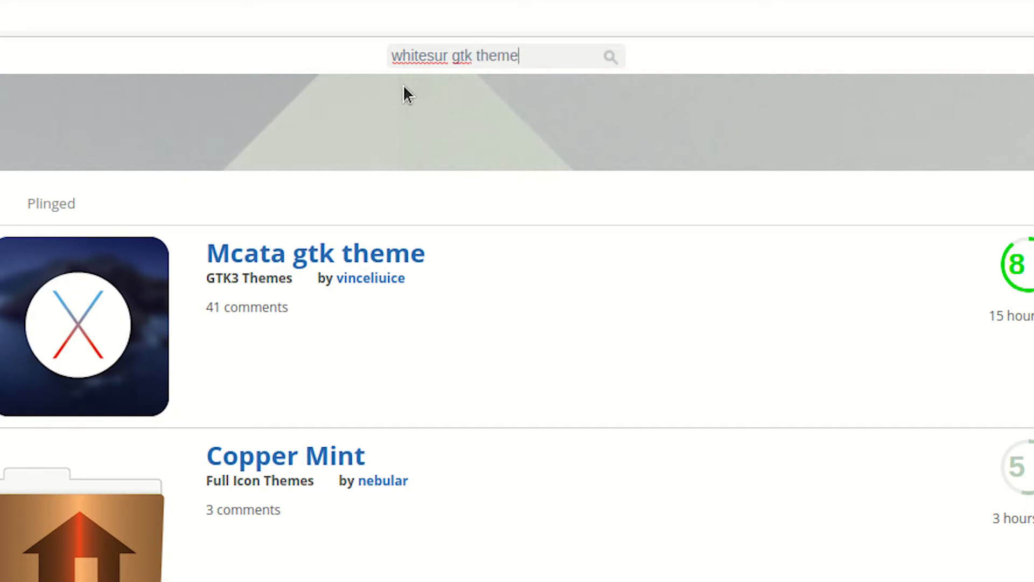
{"action": "left_click", "coordinate": [609, 62]}
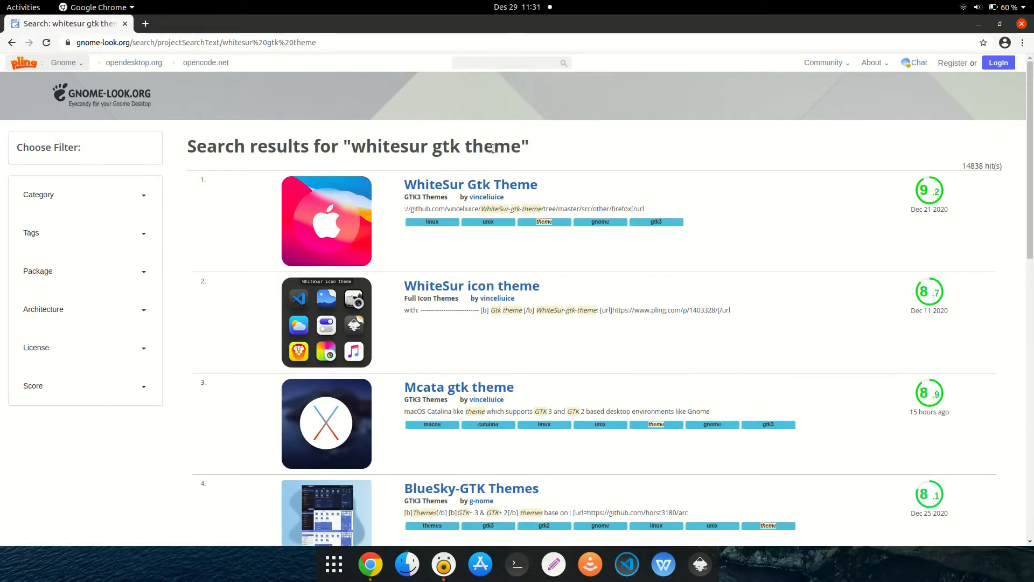
{"action": "left_click", "coordinate": [429, 186]}
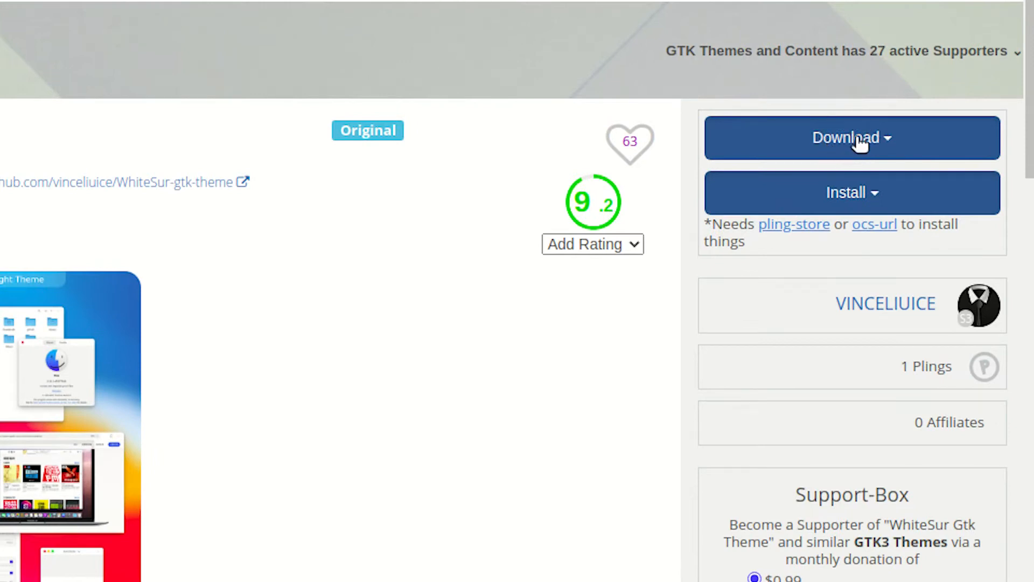
Download the WhiteSur-light-solid.tar.xz archive of the WhiteSur Gtk Theme
{"action": "left_click", "coordinate": [861, 143]}
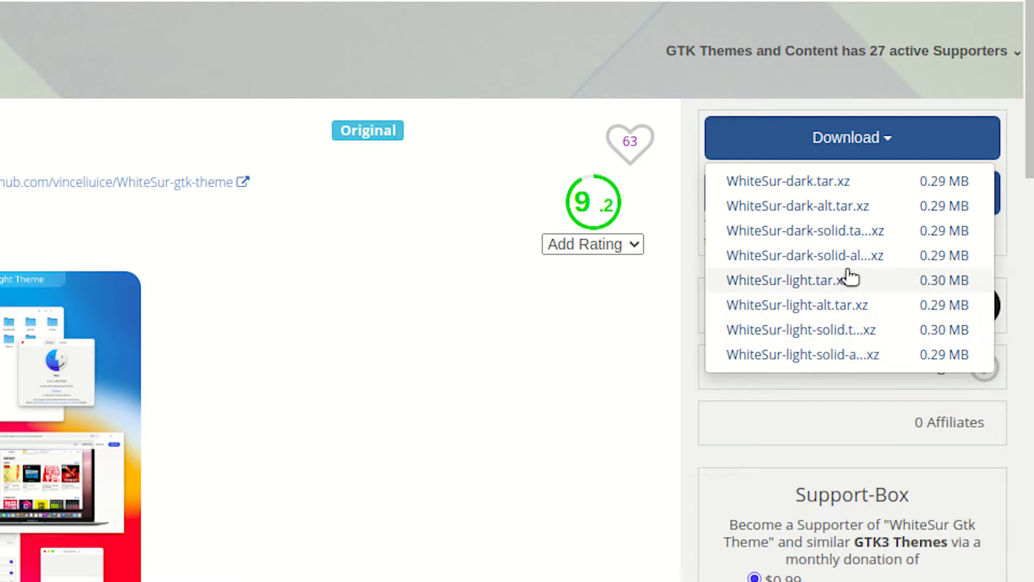
{"action": "left_click", "coordinate": [837, 330]}
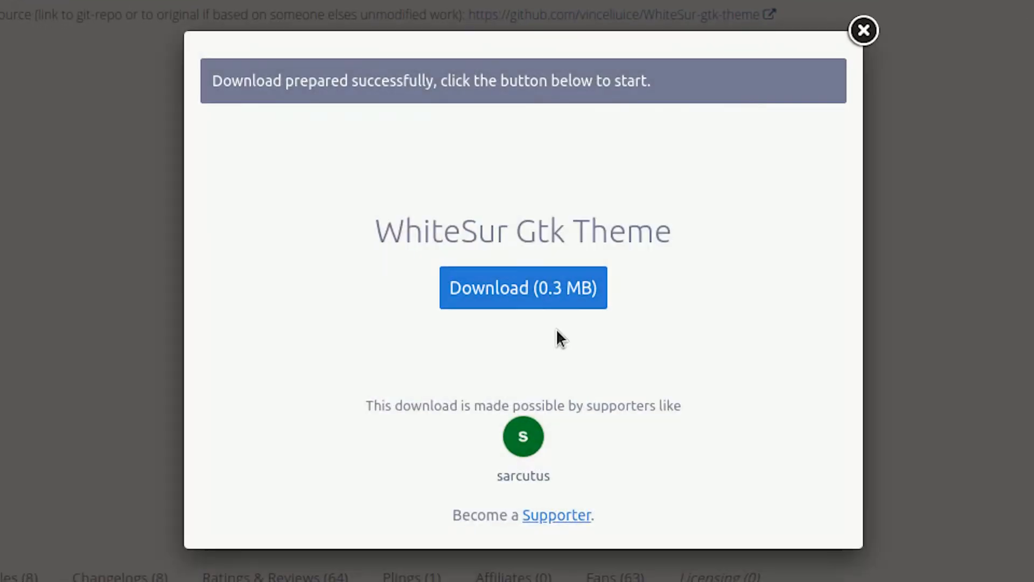
{"action": "left_click", "coordinate": [523, 291]}
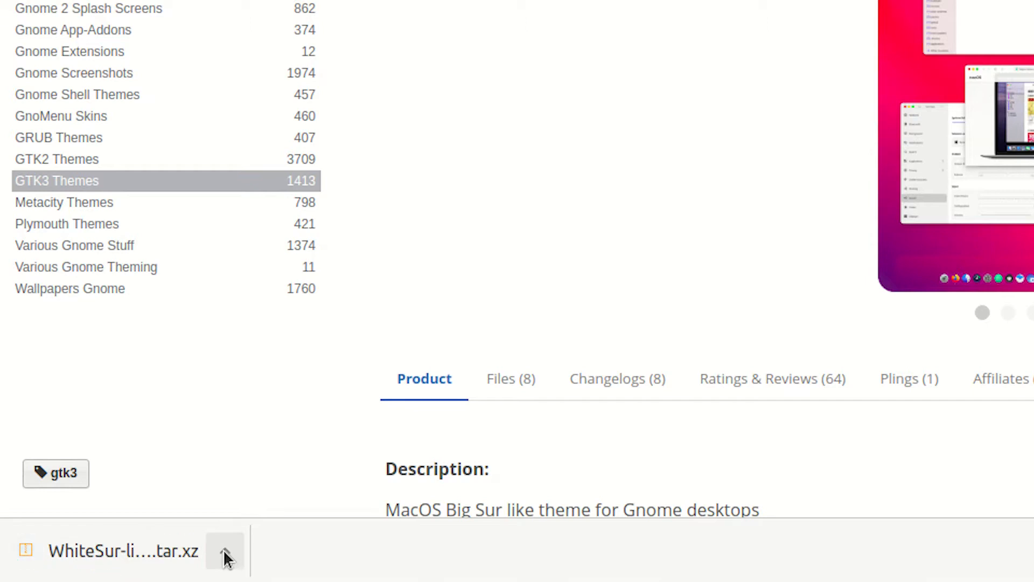
Show the downloaded WhiteSur-light-solid.tar.xz in its folder and extract the archive there
{"action": "left_click", "coordinate": [224, 551]}
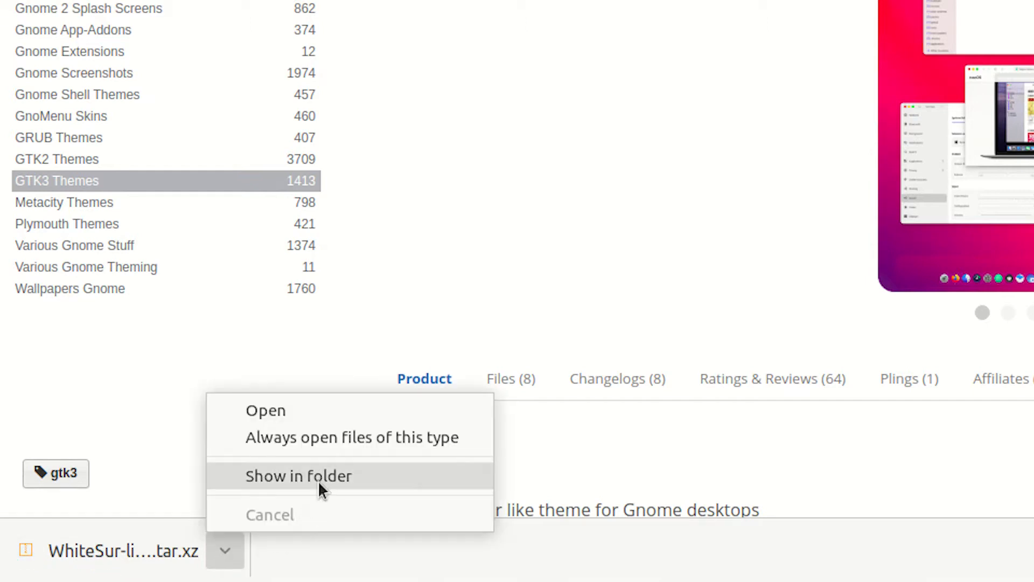
{"action": "left_click", "coordinate": [319, 477]}
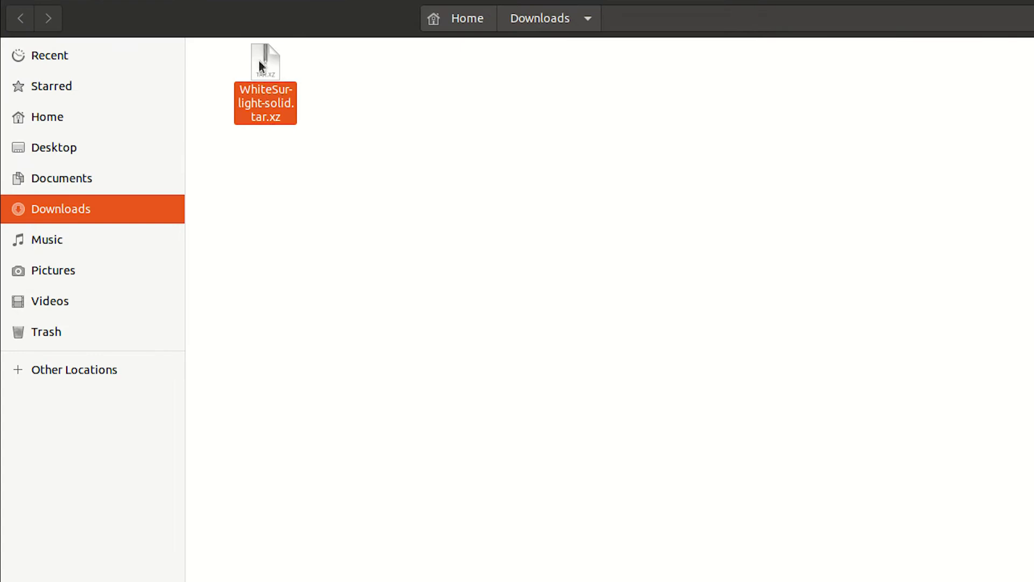
{"action": "right_click", "coordinate": [263, 73]}
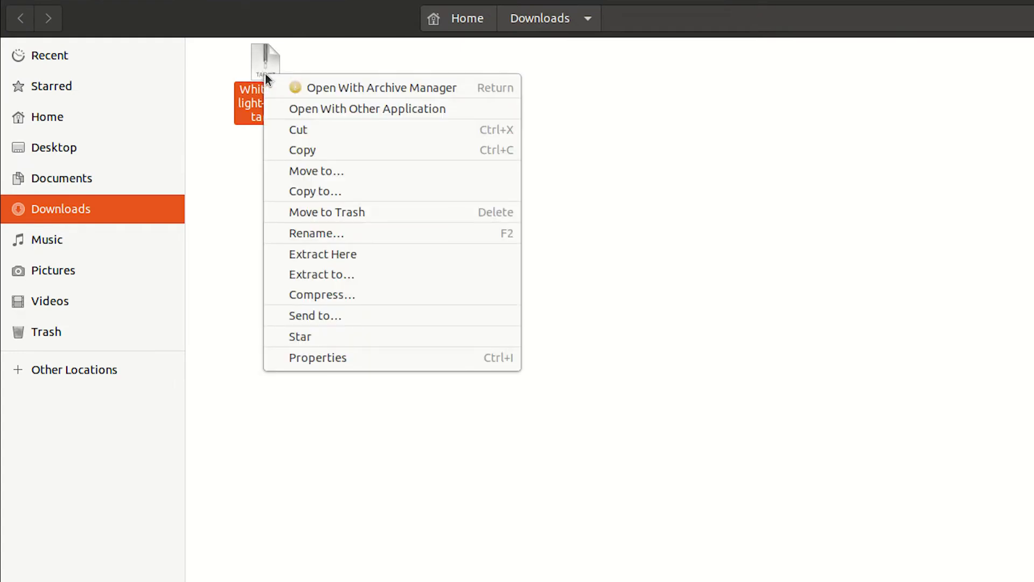
{"action": "left_click", "coordinate": [327, 254]}
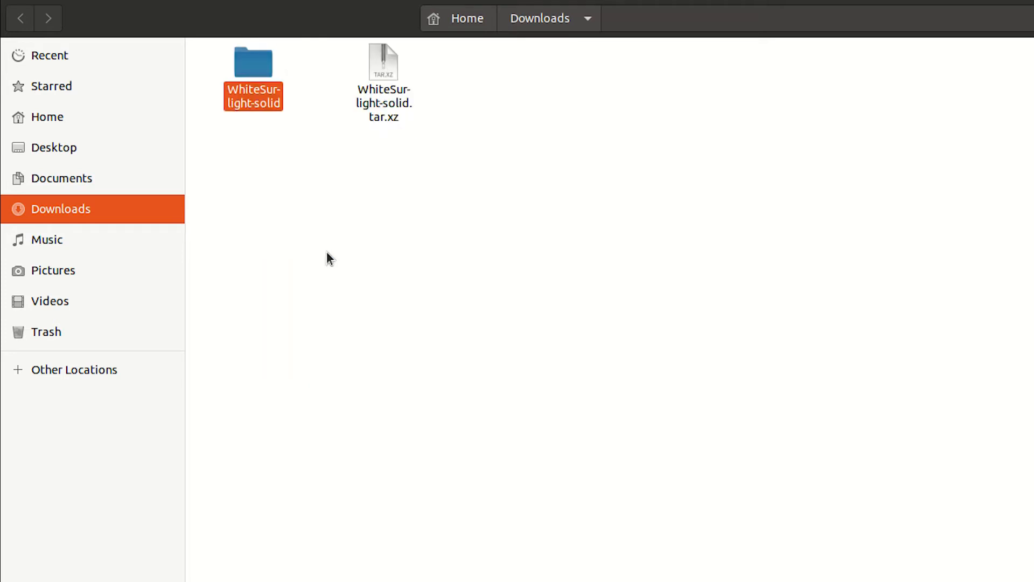
{"action": "left_click", "coordinate": [327, 253]}
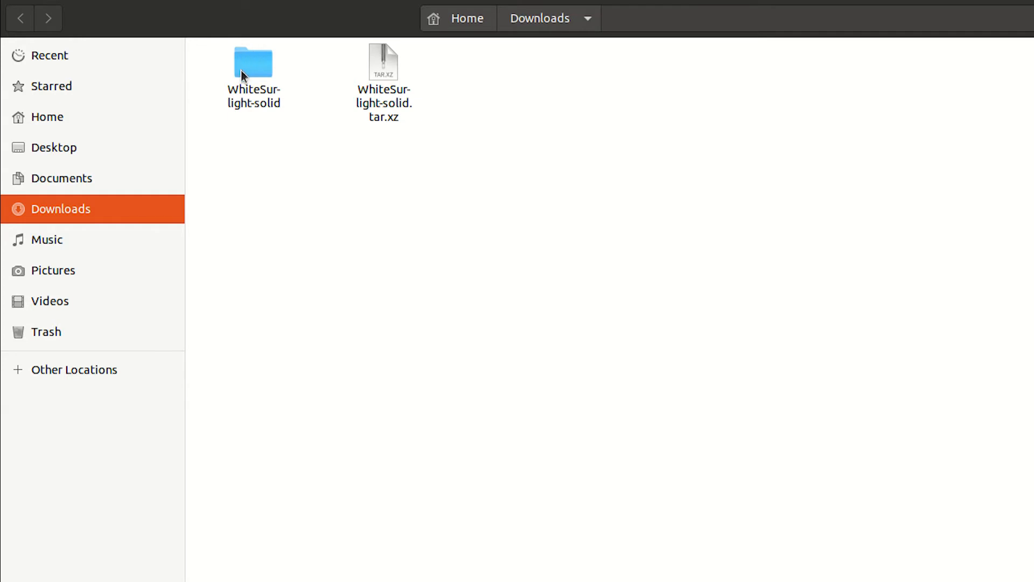
Copy the extracted WhiteSur-light-solid folder in Downloads
{"action": "left_click", "coordinate": [257, 56]}
{"action": "right_click", "coordinate": [256, 56]}
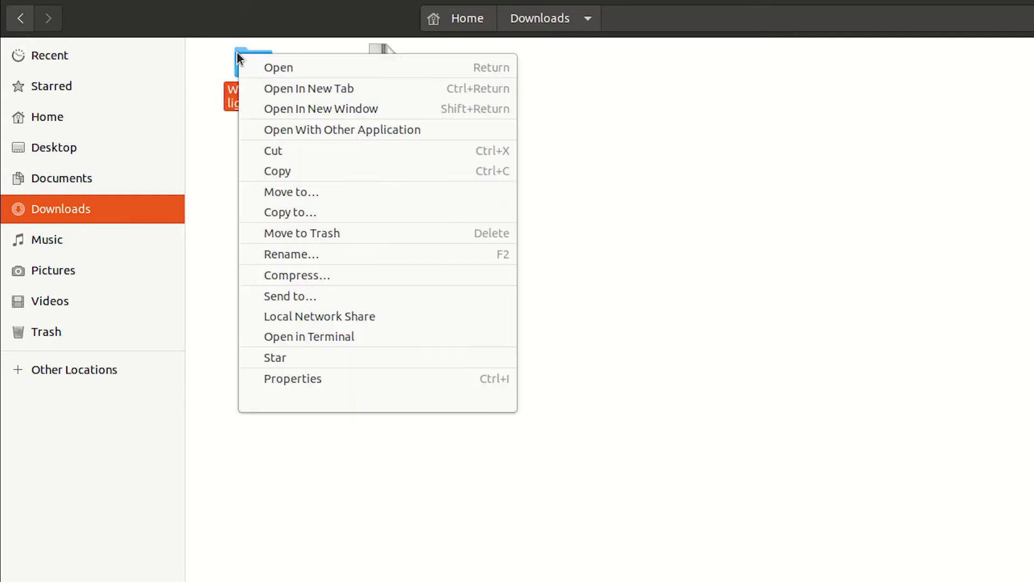
{"action": "left_click", "coordinate": [299, 169]}
{"action": "left_click", "coordinate": [300, 174]}
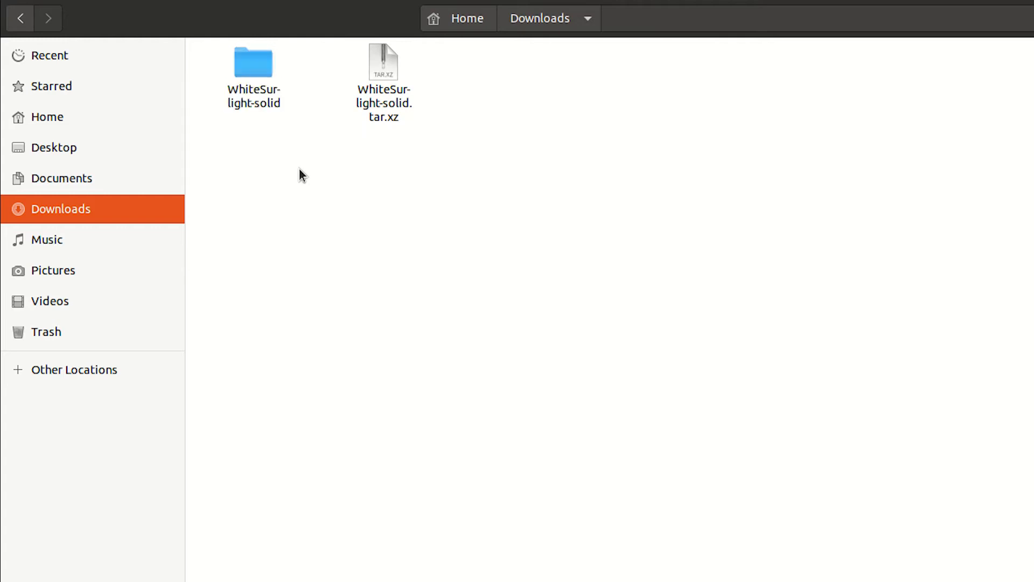
Go to the Home folder and turn on the display of hidden files
{"action": "left_click", "coordinate": [83, 115]}
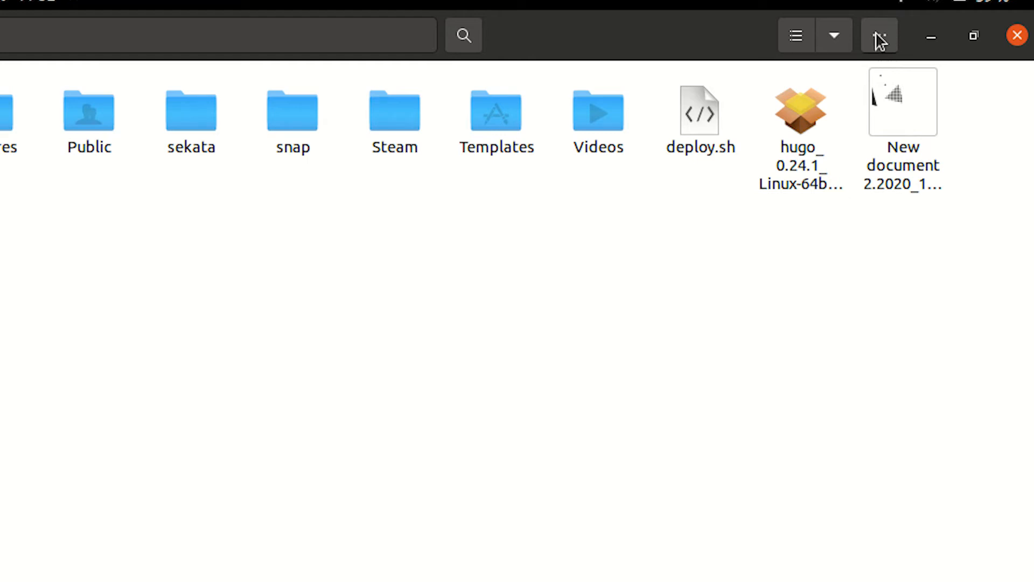
{"action": "left_click", "coordinate": [876, 34]}
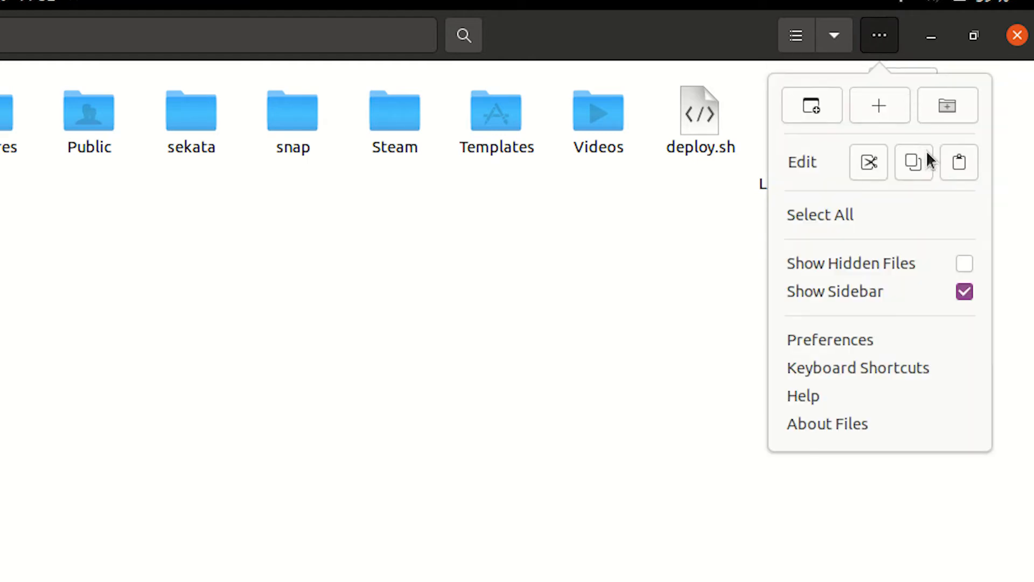
{"action": "left_click", "coordinate": [958, 260]}
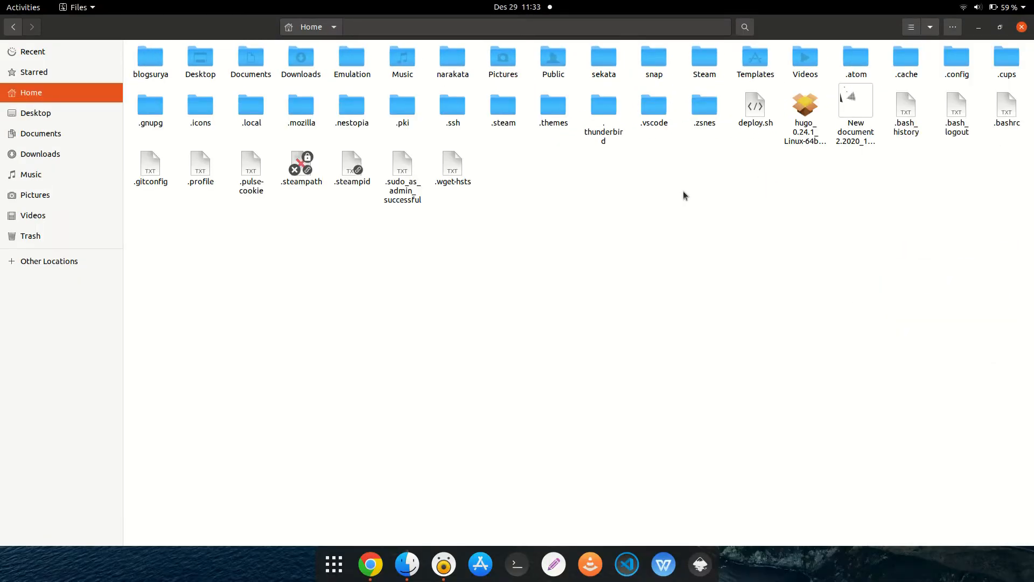
Paste the copied WhiteSur-light-solid folder into the .themes folder in Home
{"action": "left_click", "coordinate": [553, 110]}
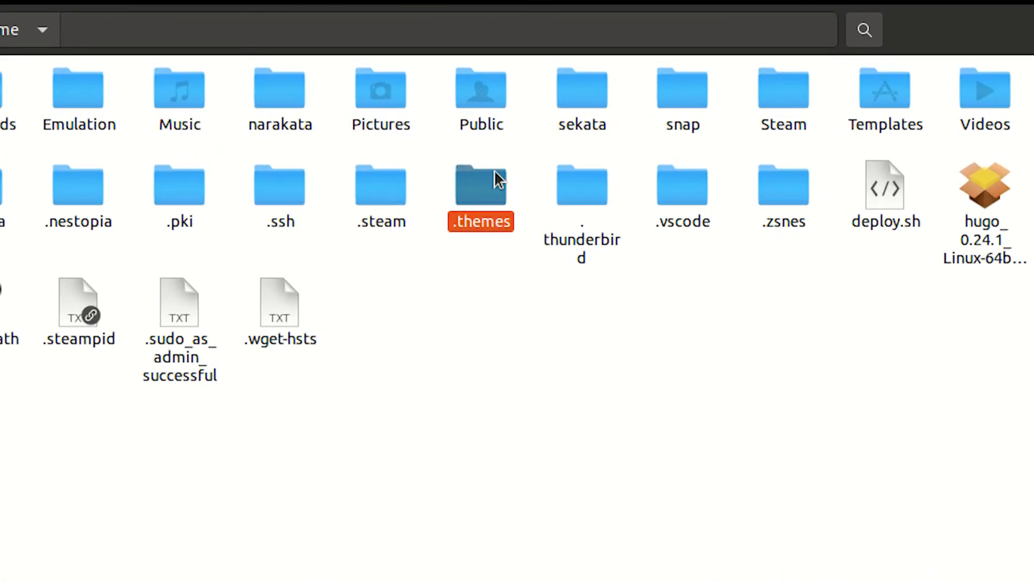
{"action": "double_click", "coordinate": [480, 188]}
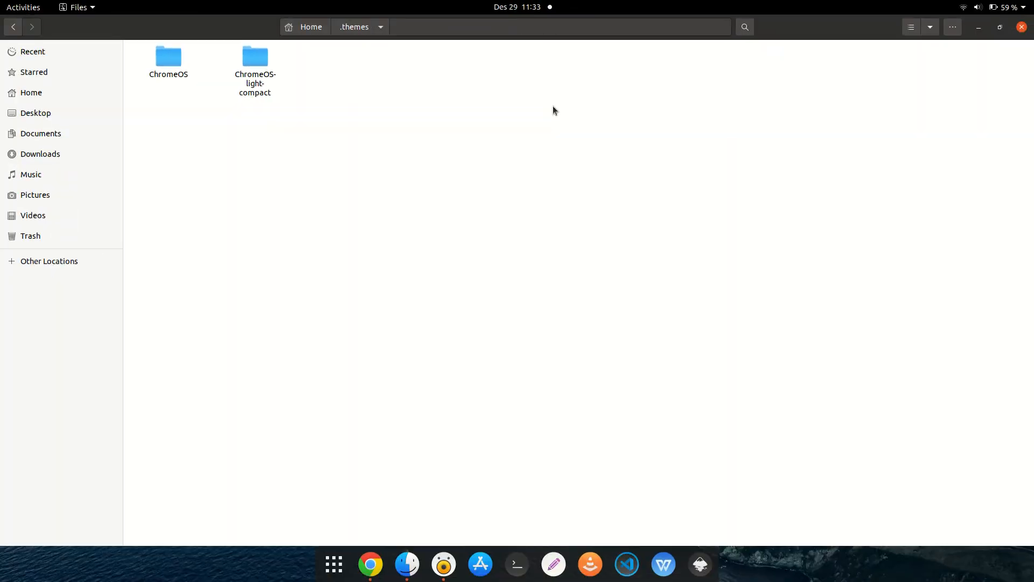
{"action": "right_click", "coordinate": [341, 78]}
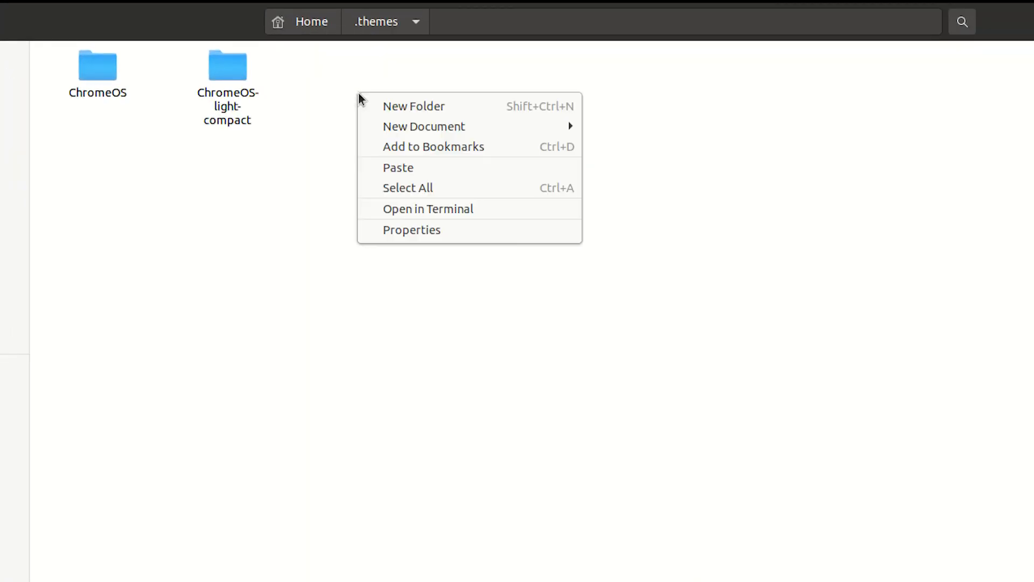
{"action": "left_click", "coordinate": [397, 165]}
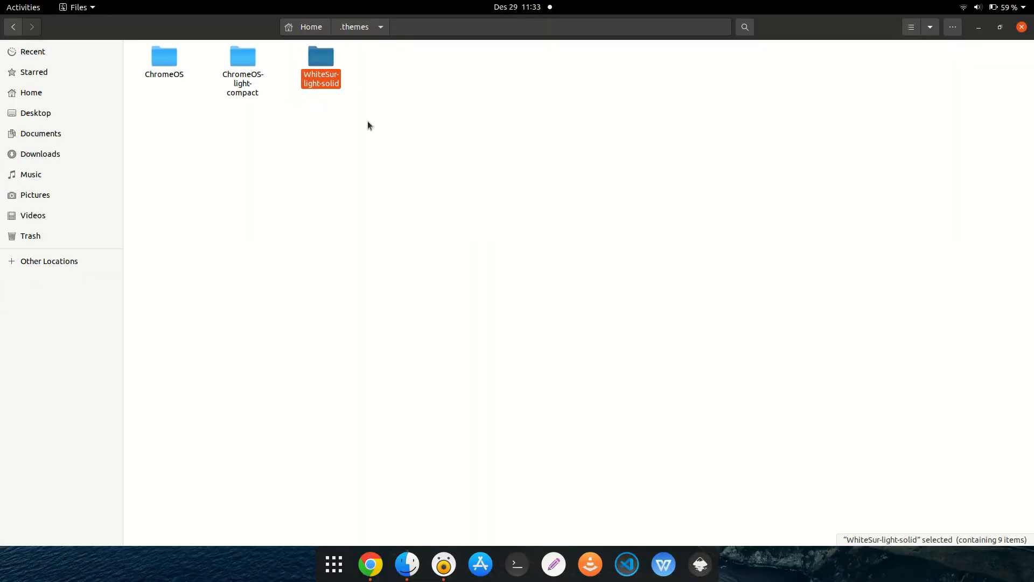
{"action": "left_click", "coordinate": [396, 162]}
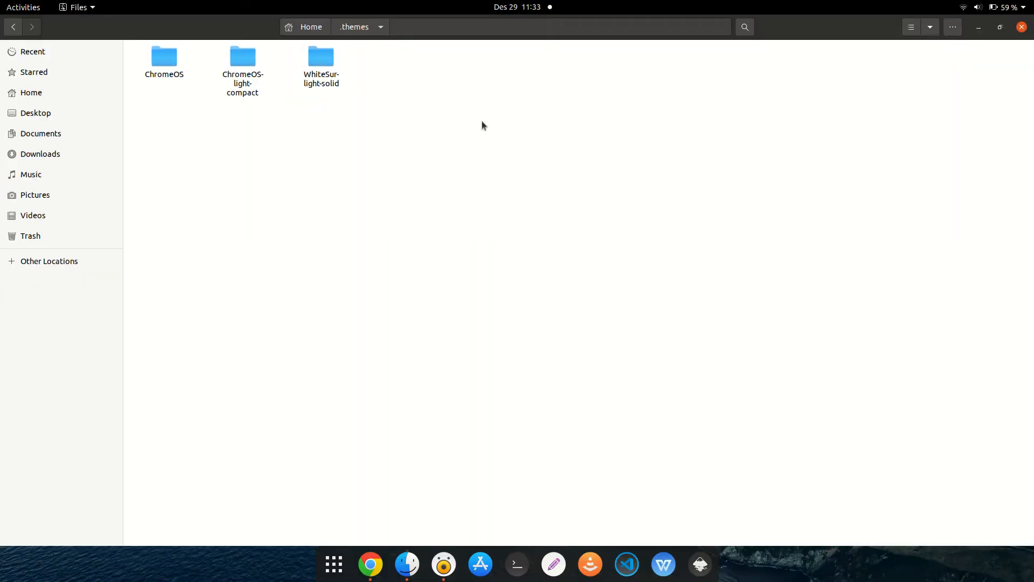
Minimize the open windows, then find and launch the Tweaks application
{"action": "left_click", "coordinate": [979, 28]}
{"action": "left_click", "coordinate": [979, 28]}
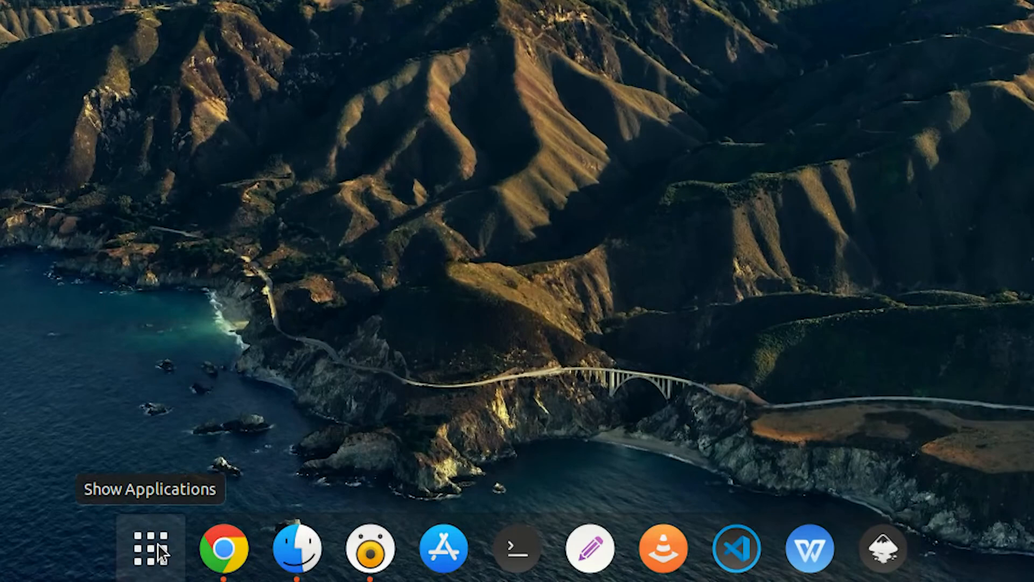
{"action": "left_click", "coordinate": [157, 544]}
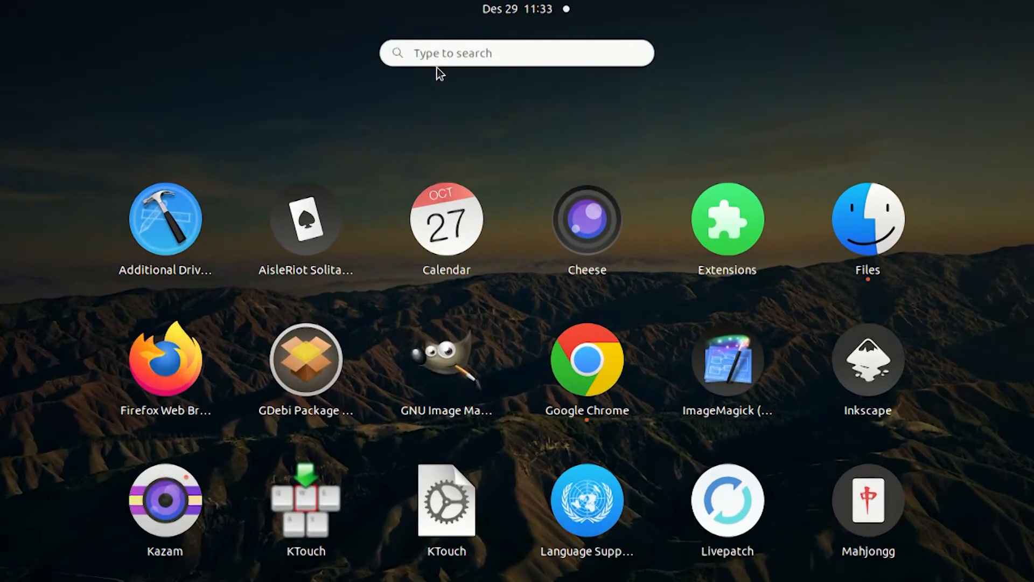
{"action": "left_click", "coordinate": [460, 40]}
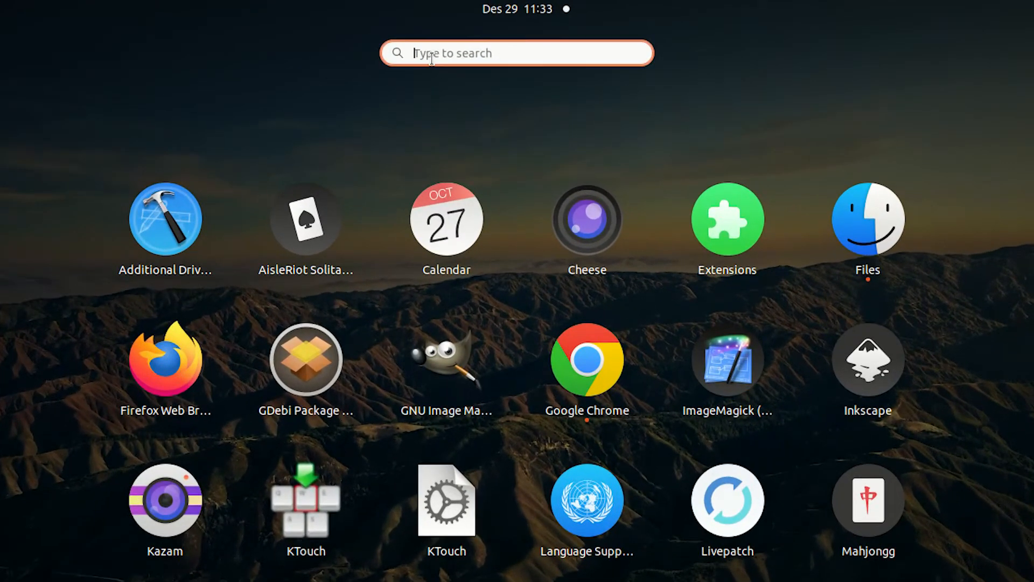
{"action": "type", "text": "tweaks"}
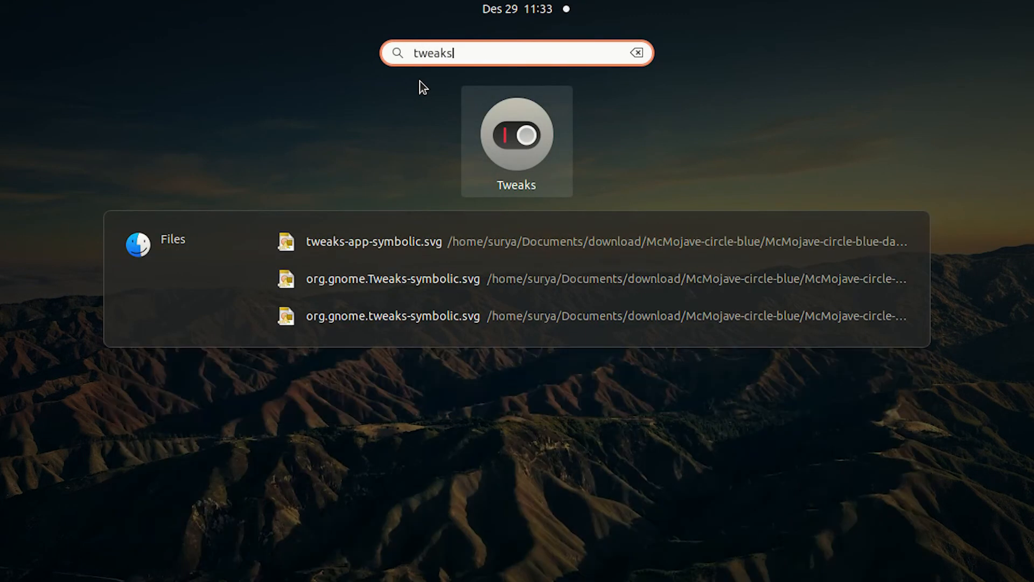
{"action": "left_click", "coordinate": [525, 133]}
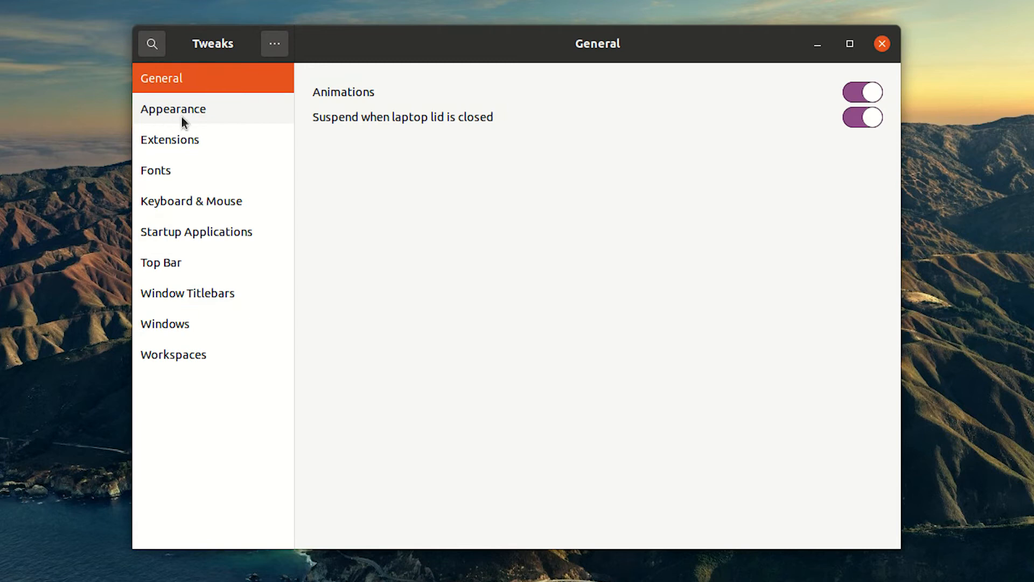
Set the Applications theme in the Appearance settings to WhiteSur-light-solid
{"action": "left_click", "coordinate": [181, 116]}
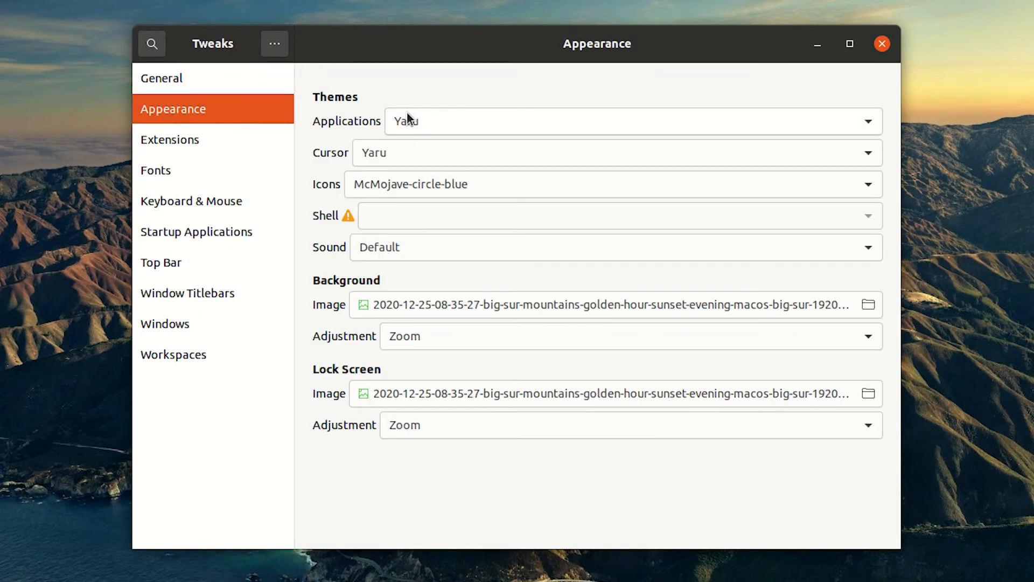
{"action": "left_click", "coordinate": [415, 129]}
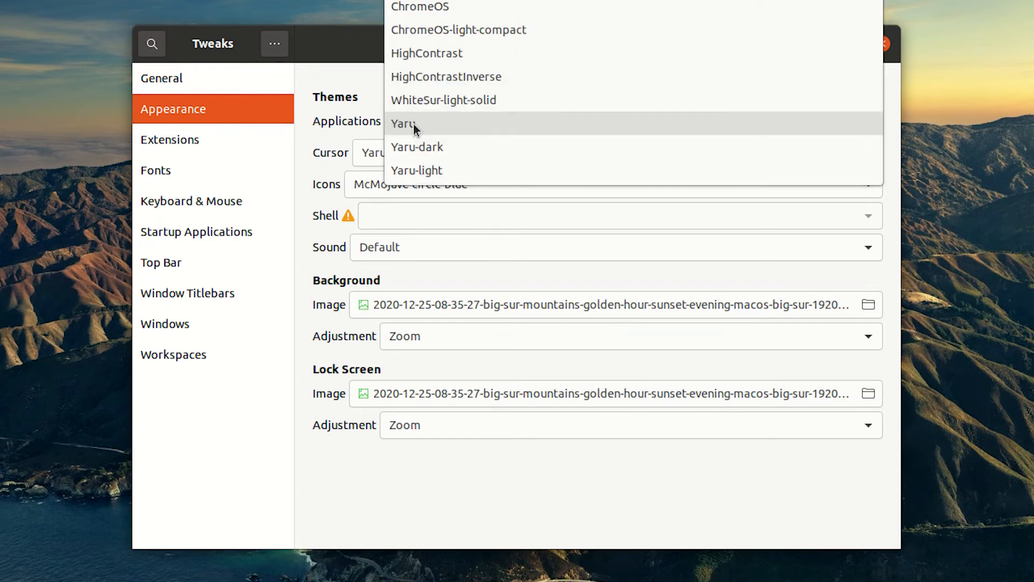
{"action": "left_click", "coordinate": [431, 99]}
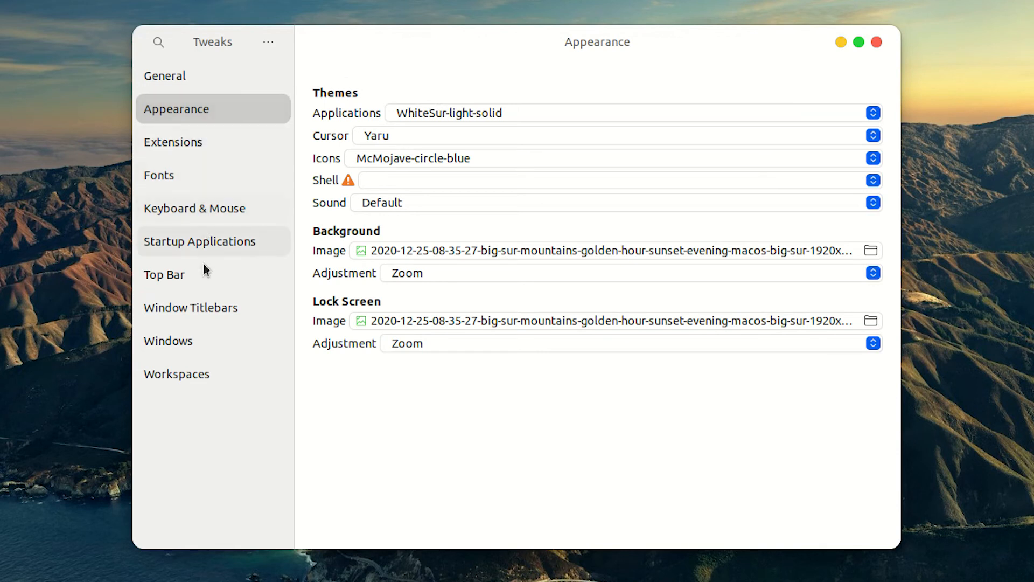
Set the window titlebar button placement to Left and close Tweaks
{"action": "left_click", "coordinate": [193, 307]}
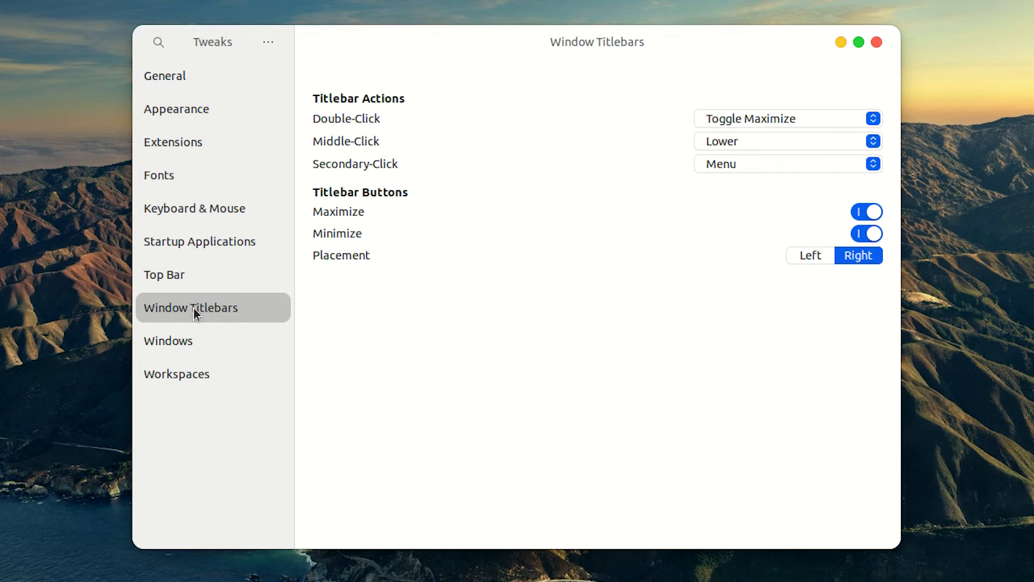
{"action": "left_click", "coordinate": [810, 254]}
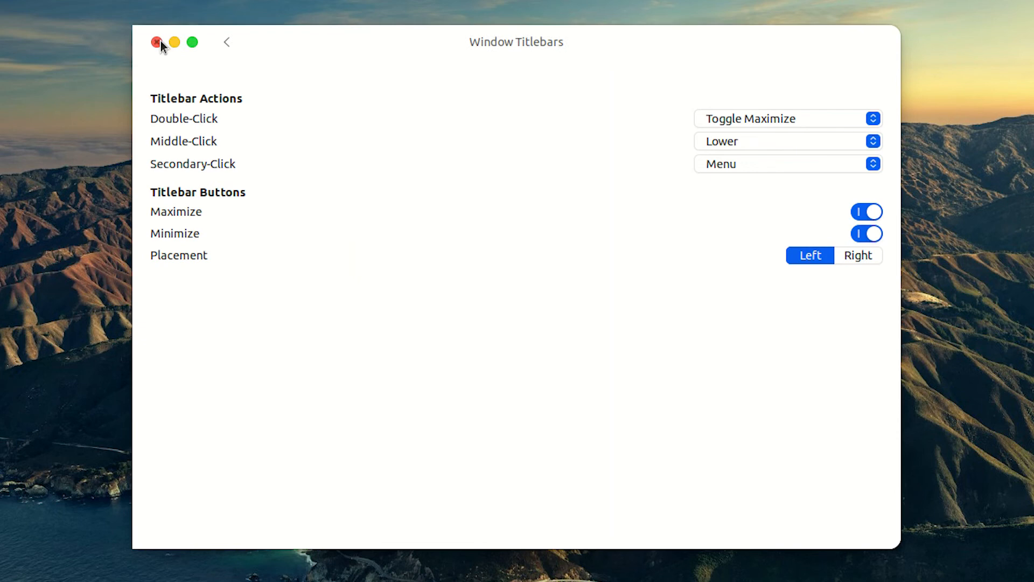
{"action": "left_click", "coordinate": [160, 42]}
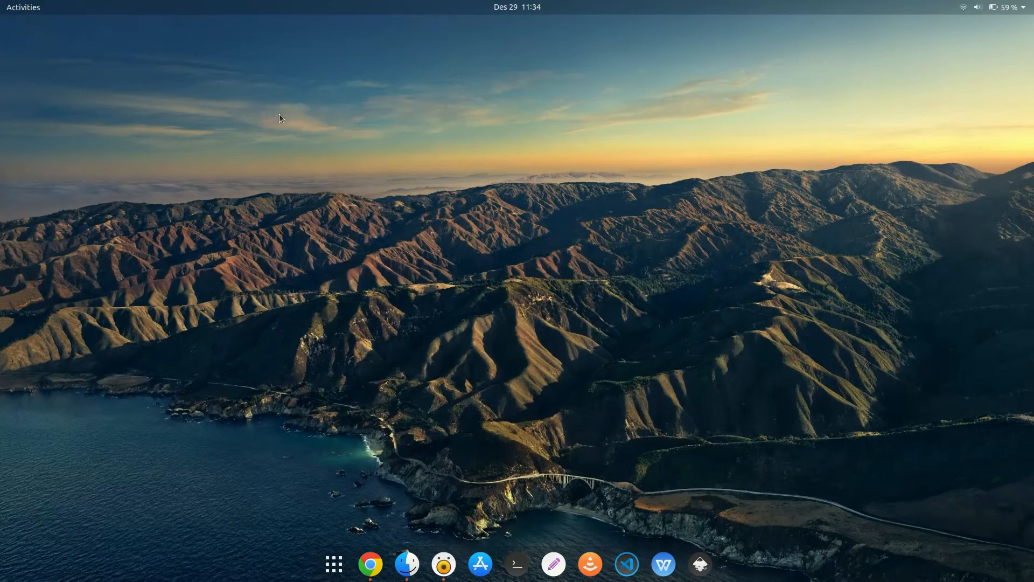
Examine the new theme on the Files and Chrome windows, un-maximizing the browser and moving it over the file manager
{"action": "left_click", "coordinate": [420, 573]}
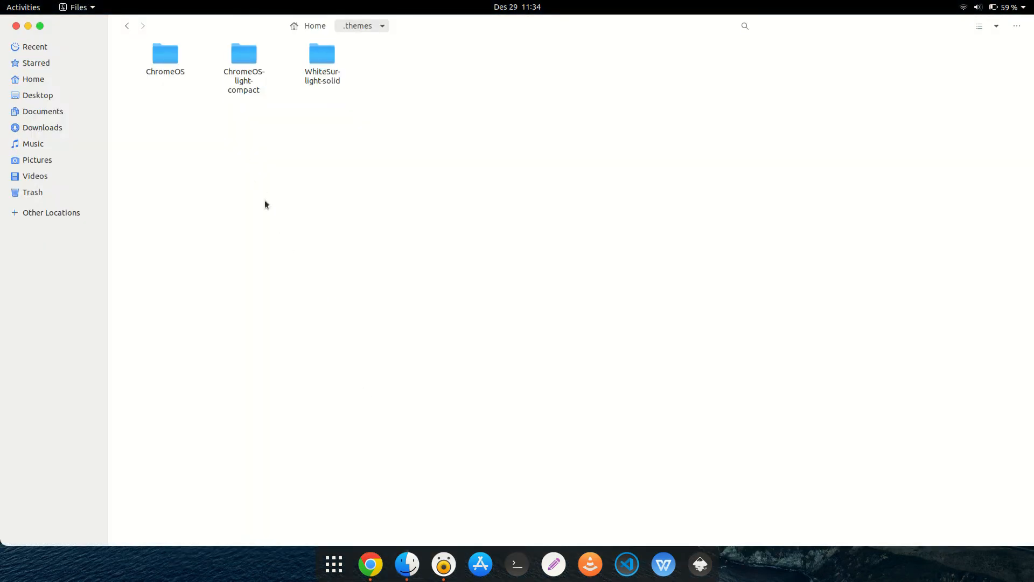
{"action": "left_click", "coordinate": [371, 570]}
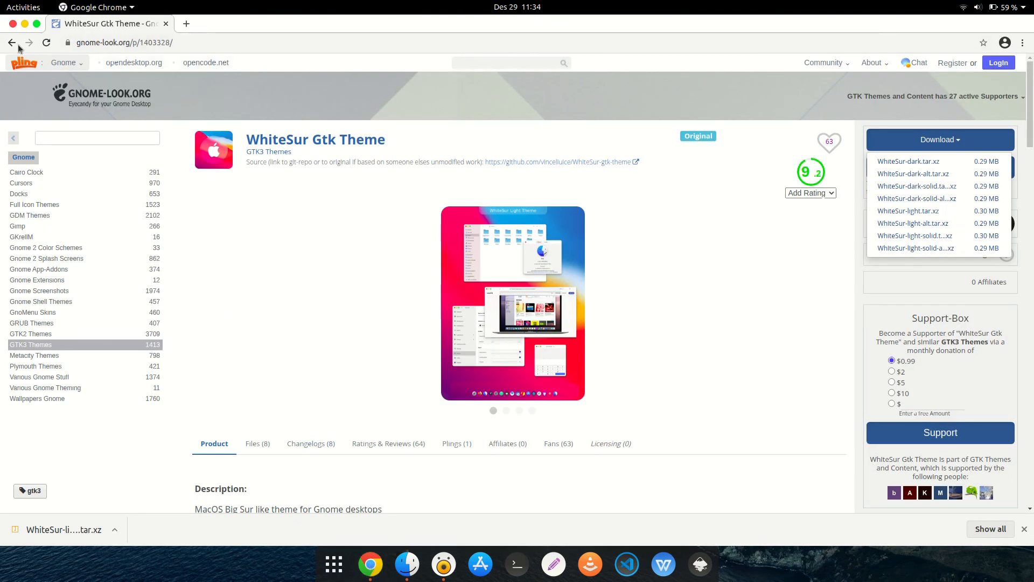
{"action": "left_click", "coordinate": [37, 24]}
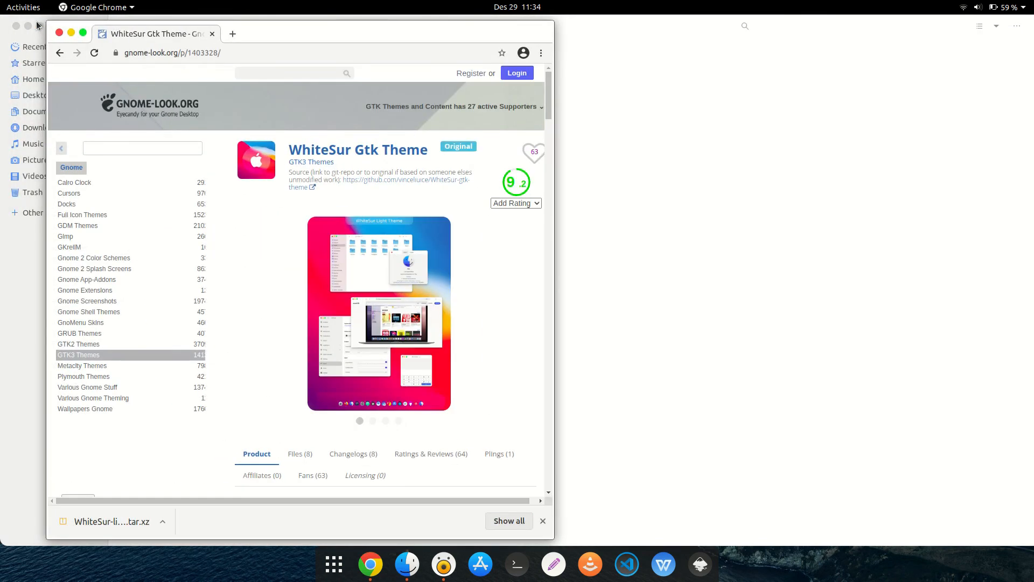
{"action": "left_click_drag", "start_coordinate": [291, 30], "coordinate": [562, 125]}
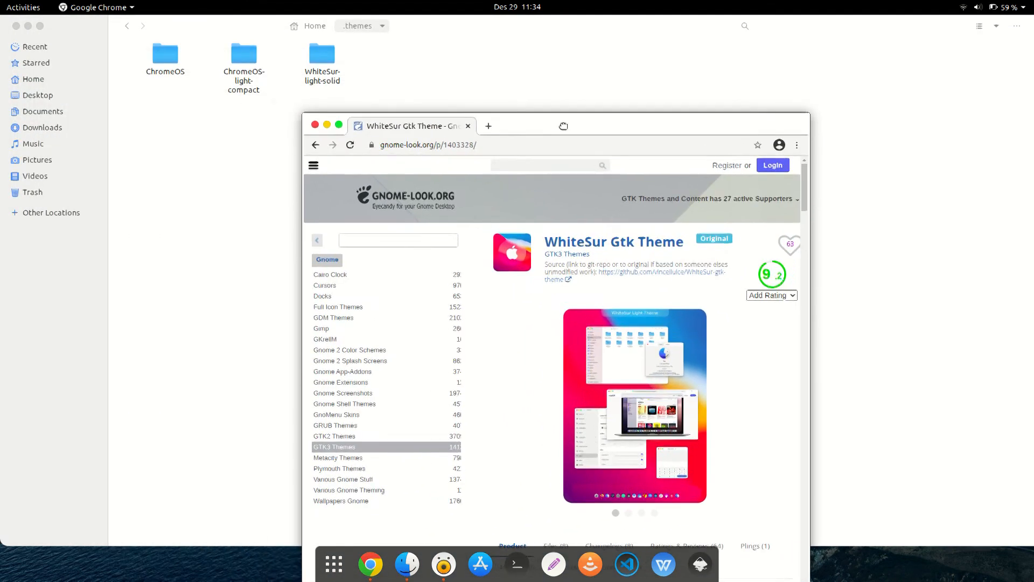